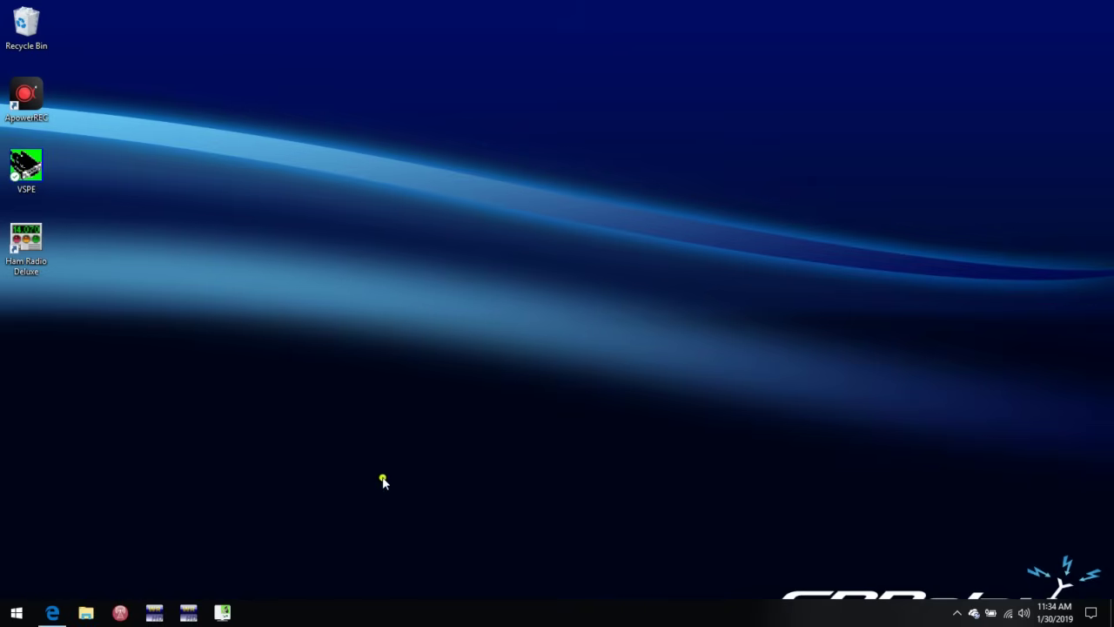
- Download the com0com Null-modem emulator archive from its SourceForge page in Edge and extract all its files to the default folder
{"action": "left_click", "coordinate": [52, 612]}
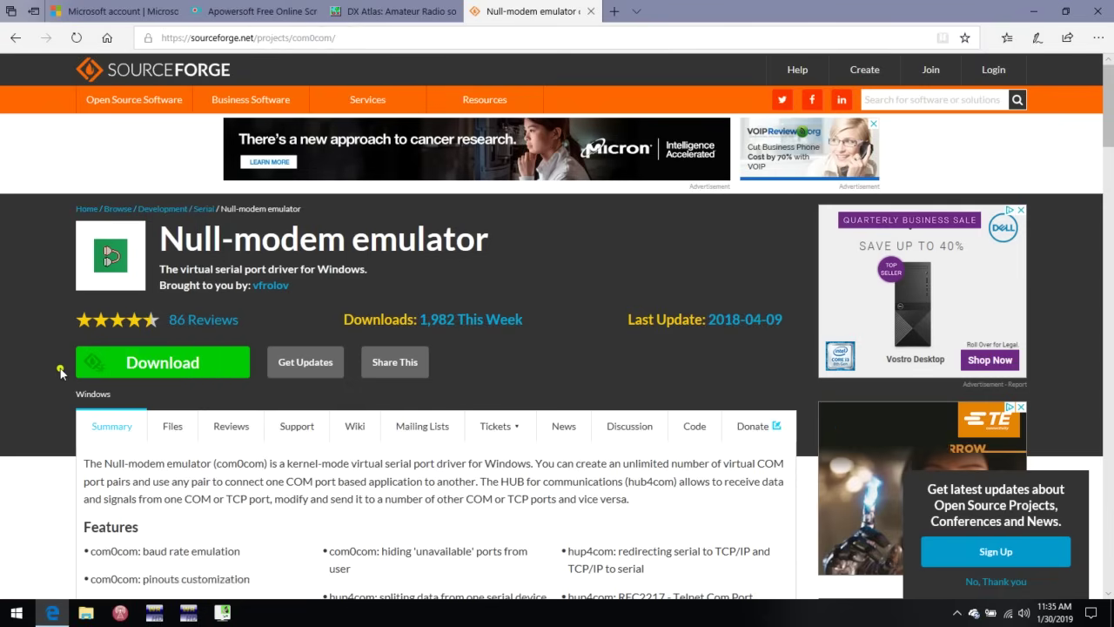
{"action": "left_click", "coordinate": [156, 370]}
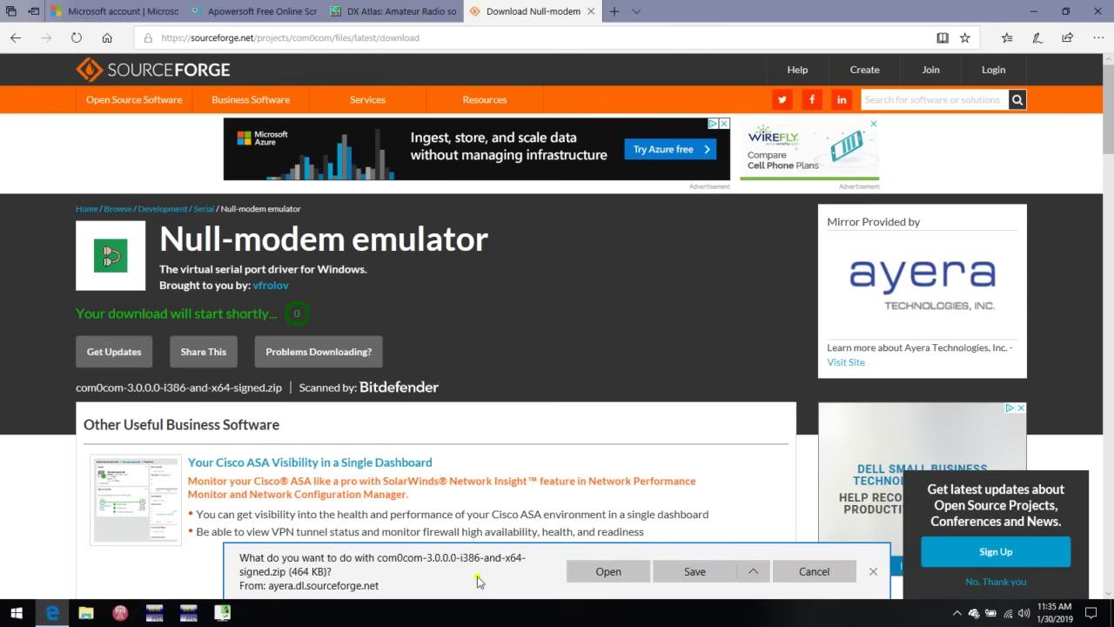
{"action": "left_click", "coordinate": [607, 573]}
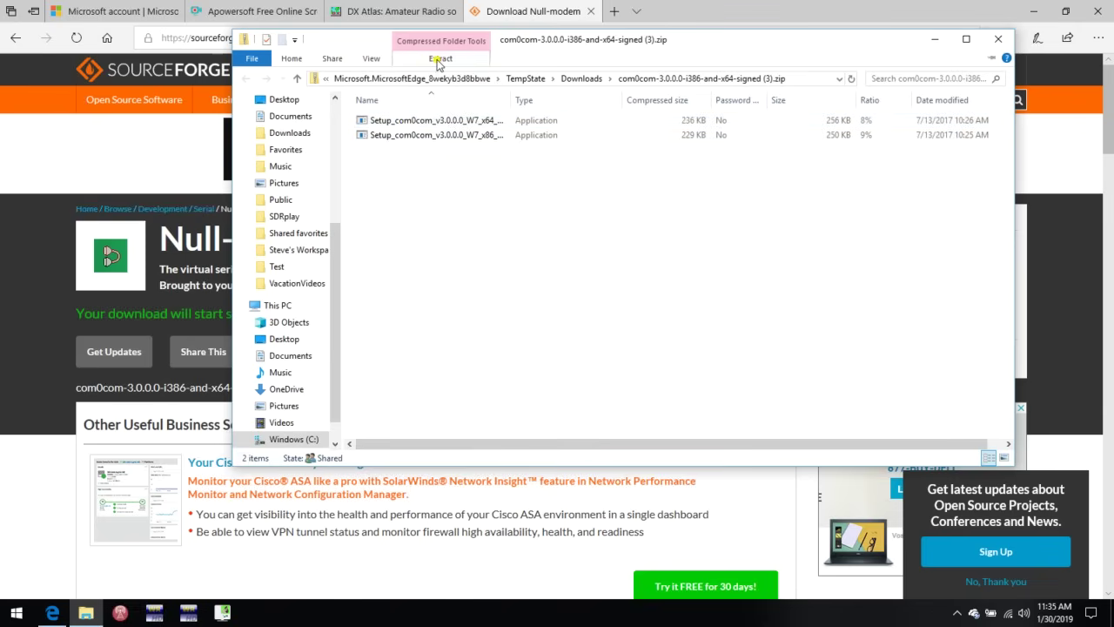
{"action": "left_click", "coordinate": [439, 63]}
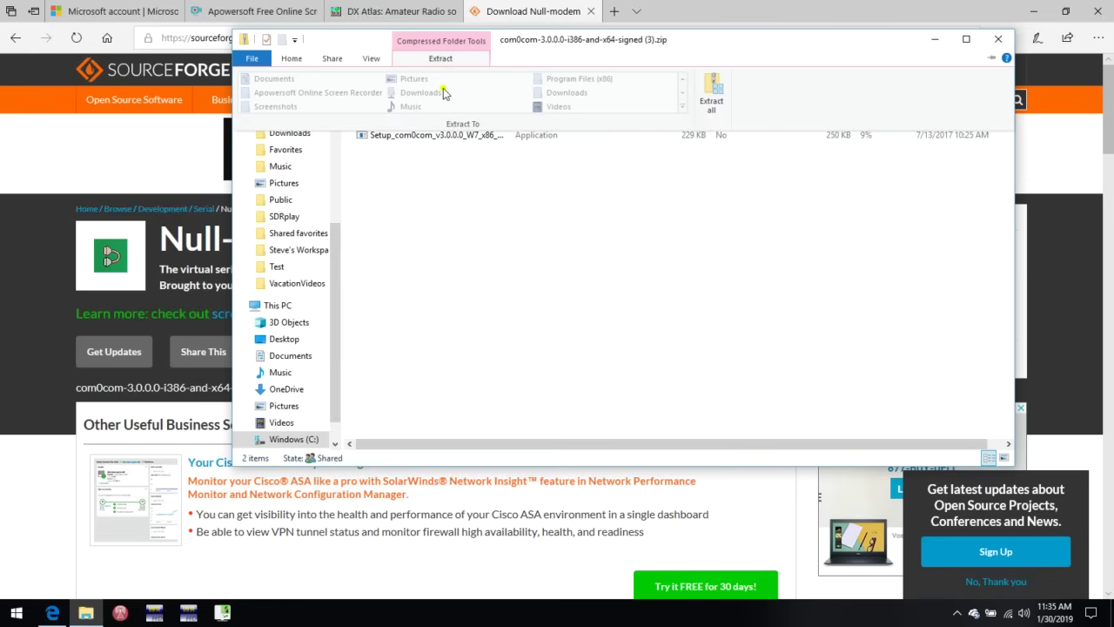
{"action": "left_click", "coordinate": [711, 94]}
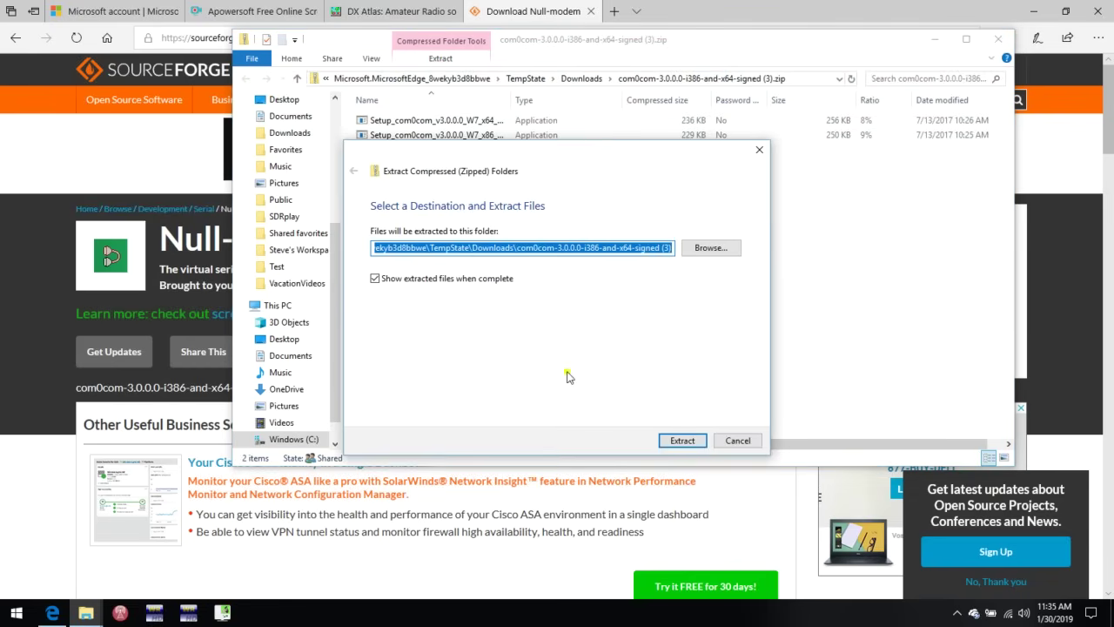
{"action": "left_click", "coordinate": [682, 442]}
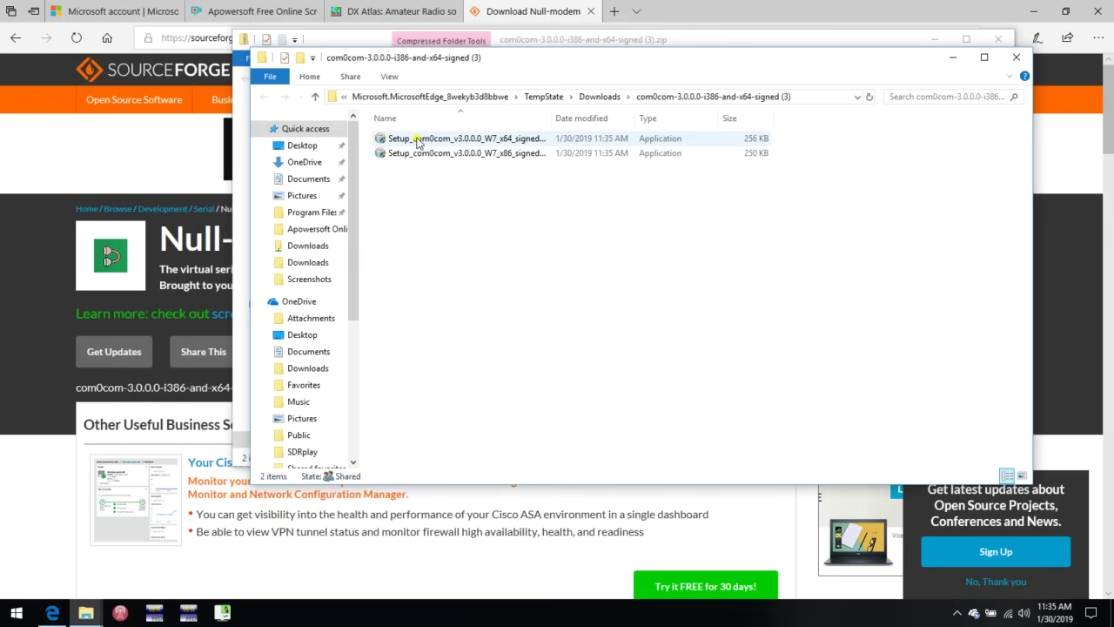
- Launch the extracted com0com v3.0.0.0 W7 x64 installer and close the folder windows and the browser behind it
{"action": "double_click", "coordinate": [418, 142]}
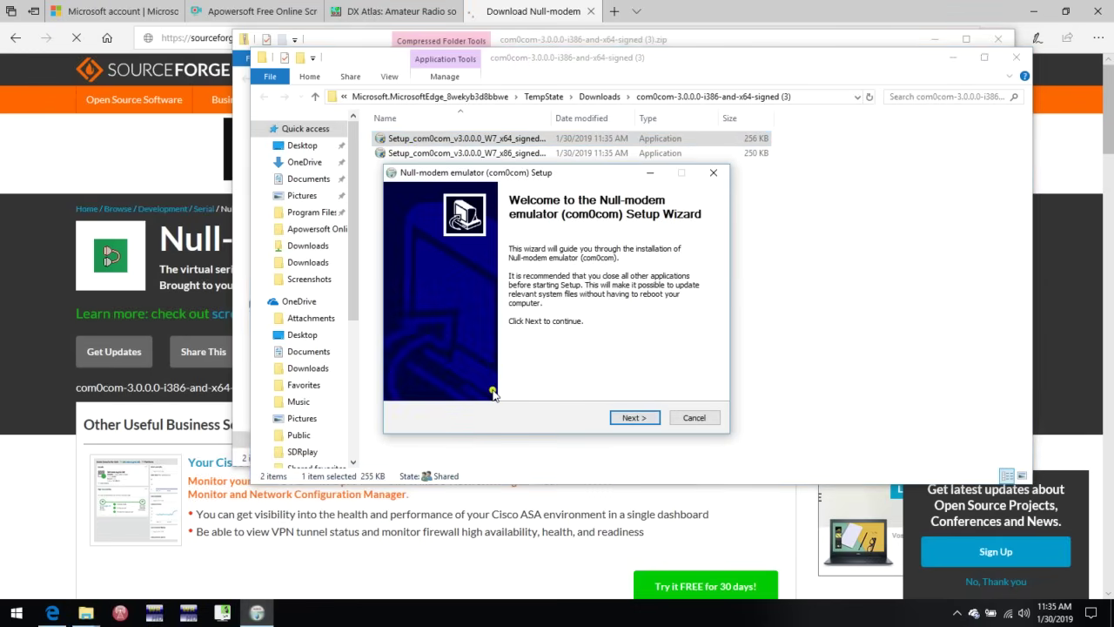
{"action": "left_click", "coordinate": [1016, 57]}
{"action": "left_click", "coordinate": [999, 39]}
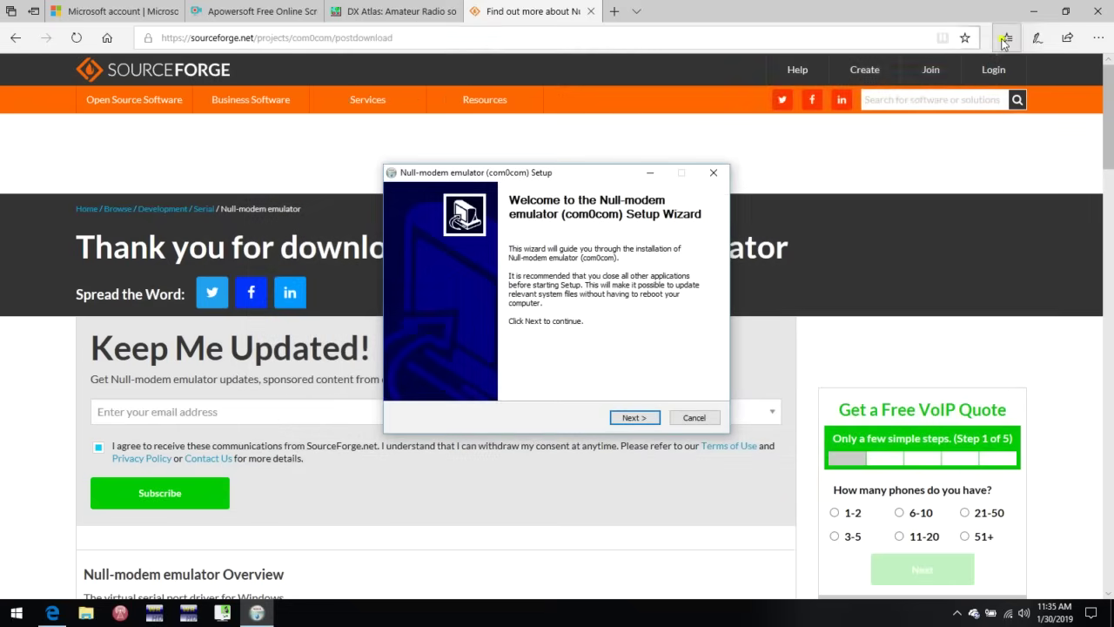
{"action": "left_click", "coordinate": [1092, 13]}
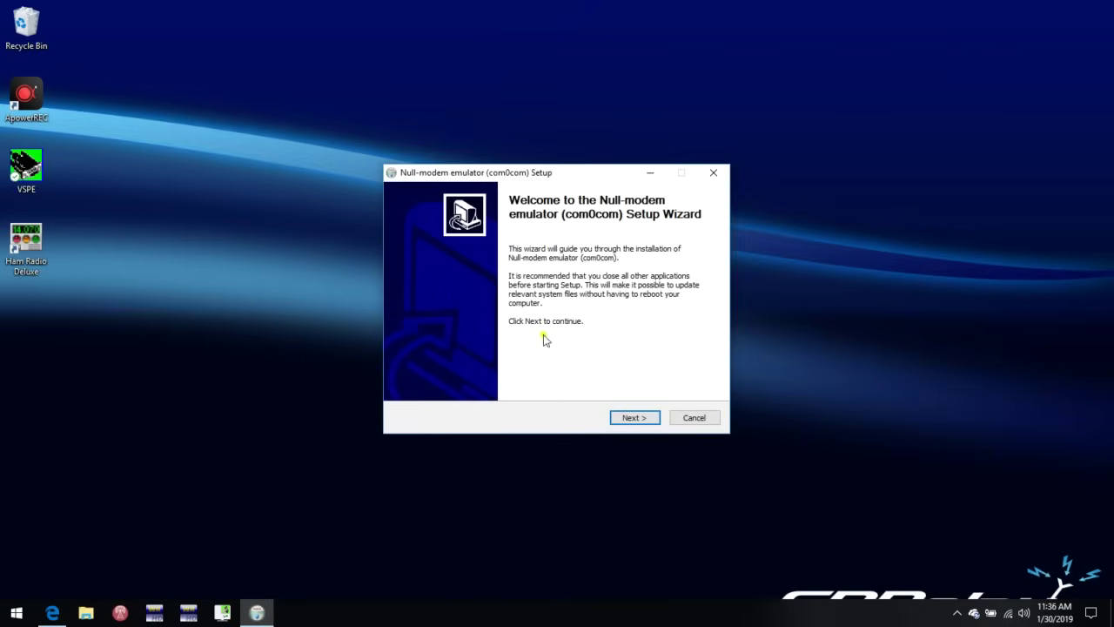
- Accept the licence and install com0com with all default components into C:\Program Files (x86)\com0com
{"action": "left_click", "coordinate": [636, 420]}
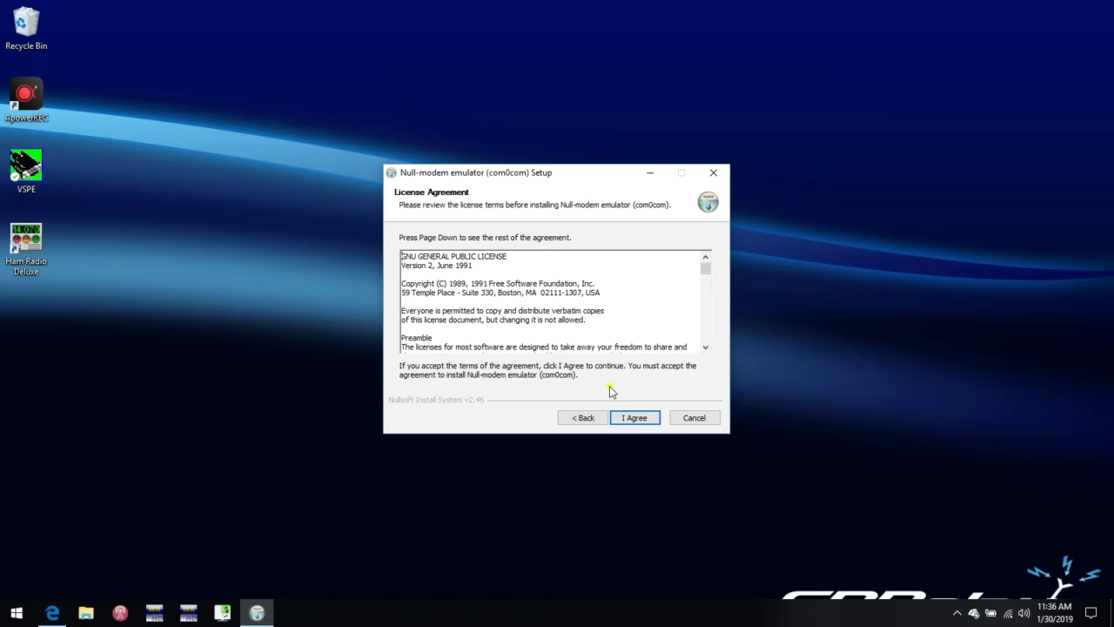
{"action": "left_click", "coordinate": [637, 418]}
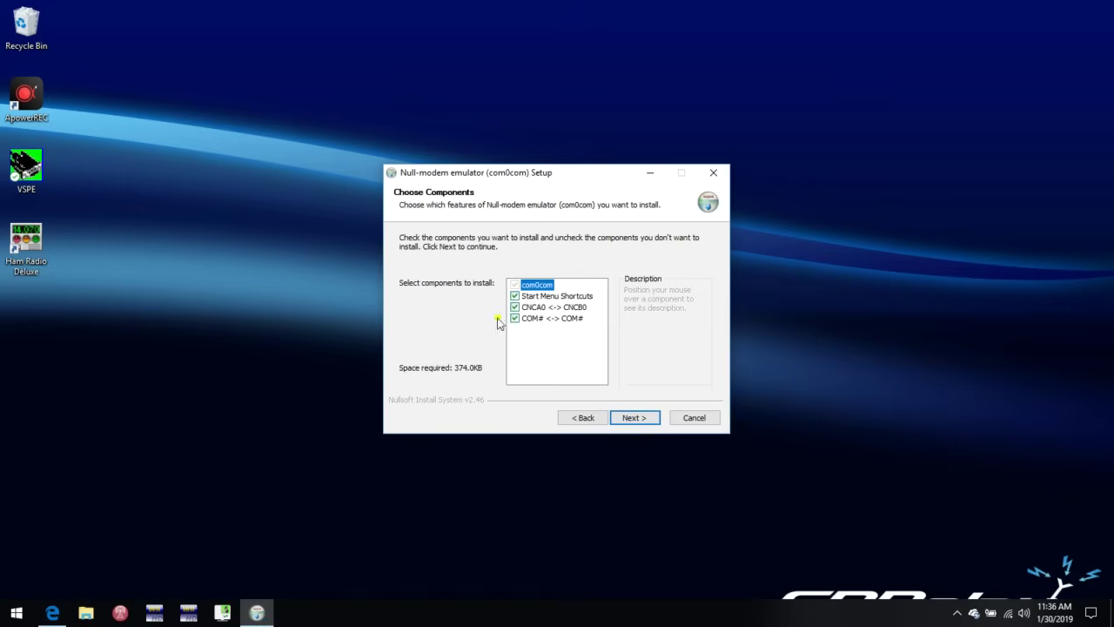
{"action": "mouse_move", "coordinate": [540, 306]}
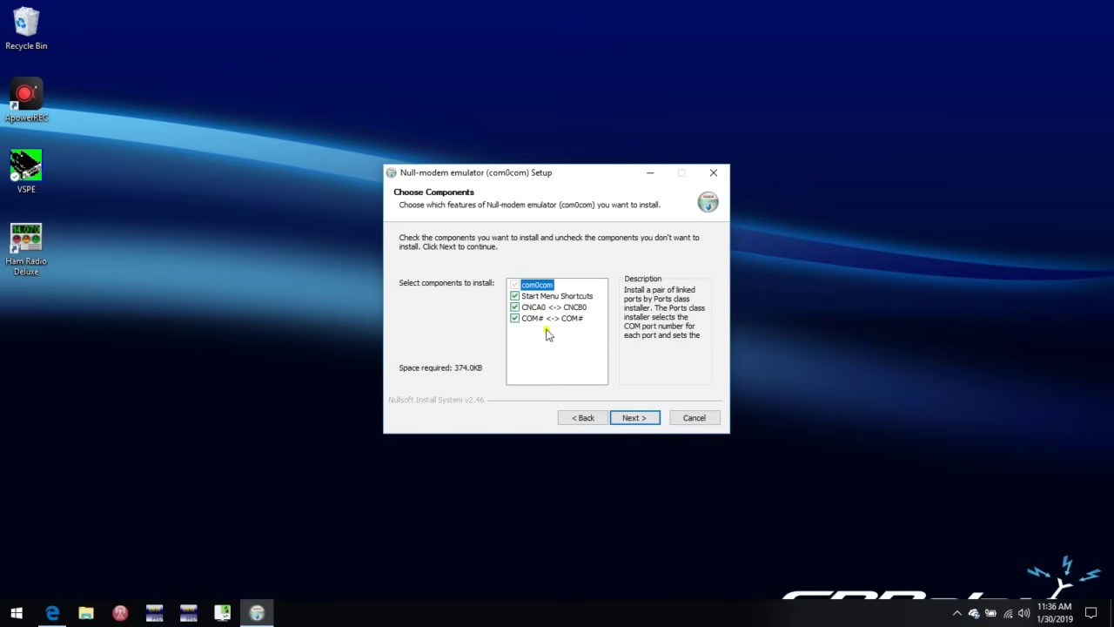
{"action": "mouse_move", "coordinate": [527, 326]}
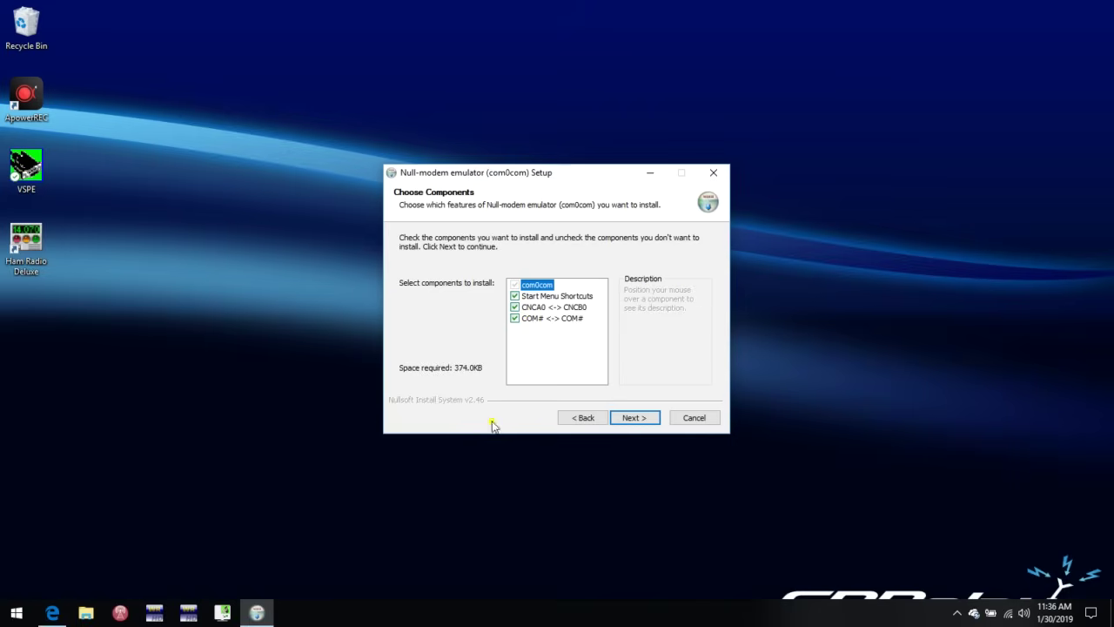
{"action": "left_click", "coordinate": [629, 419]}
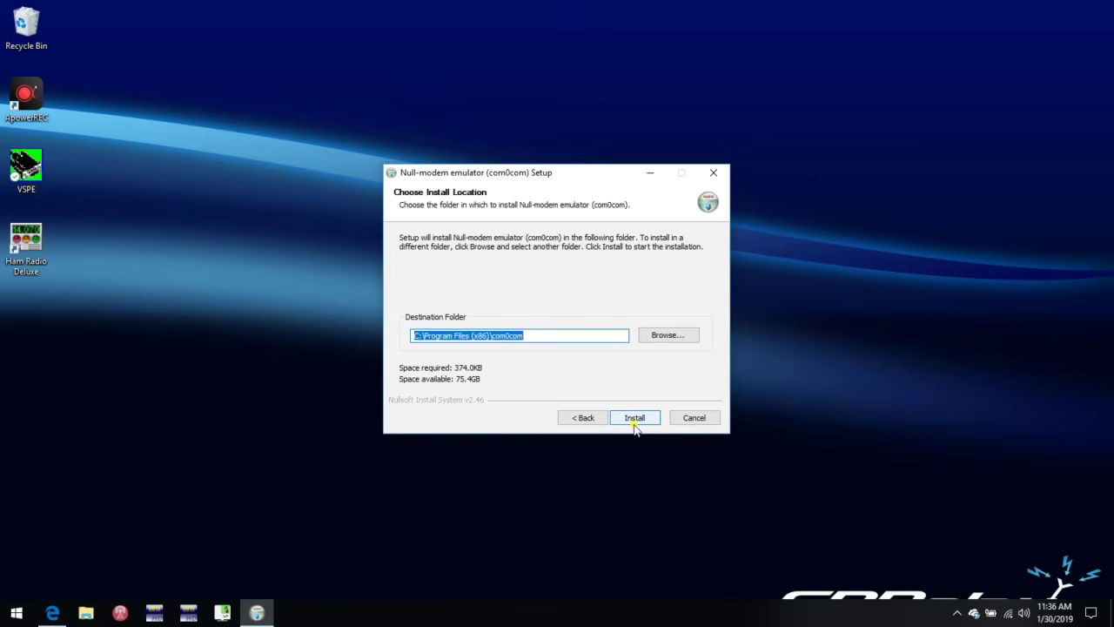
{"action": "left_click", "coordinate": [633, 424]}
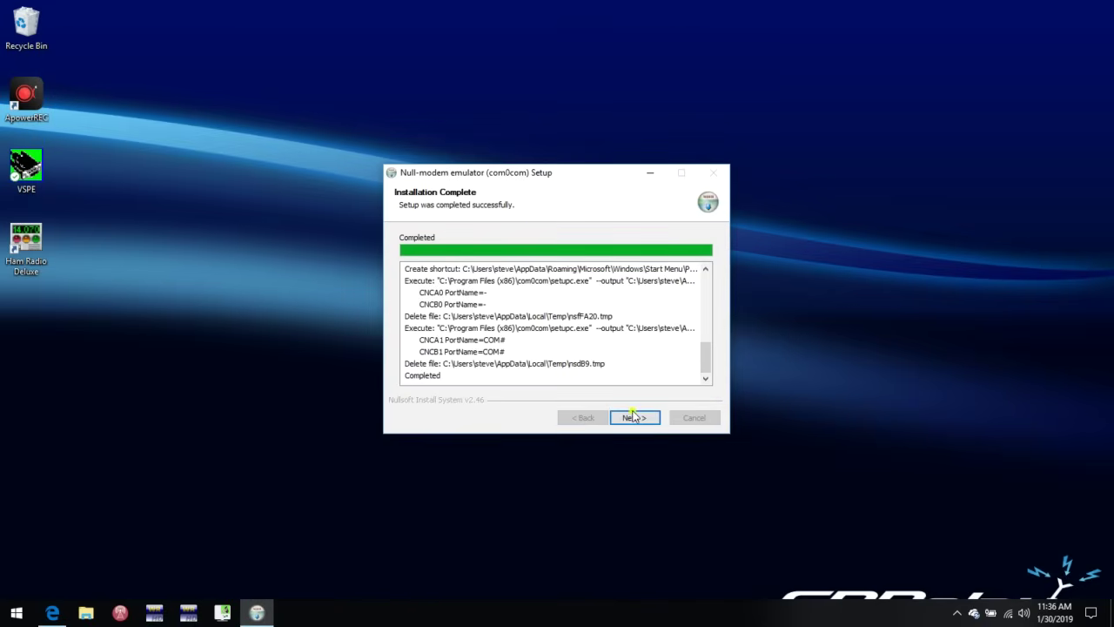
- Finish the com0com installation wizard with the Launch Setup option enabled
{"action": "left_click", "coordinate": [640, 421]}
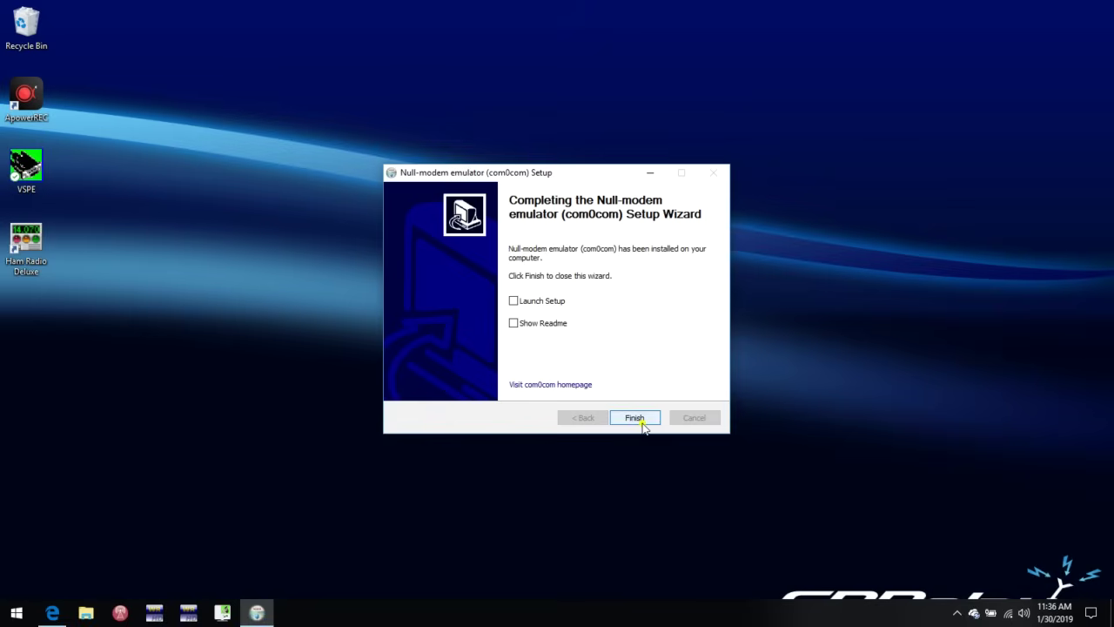
{"action": "left_click", "coordinate": [514, 301]}
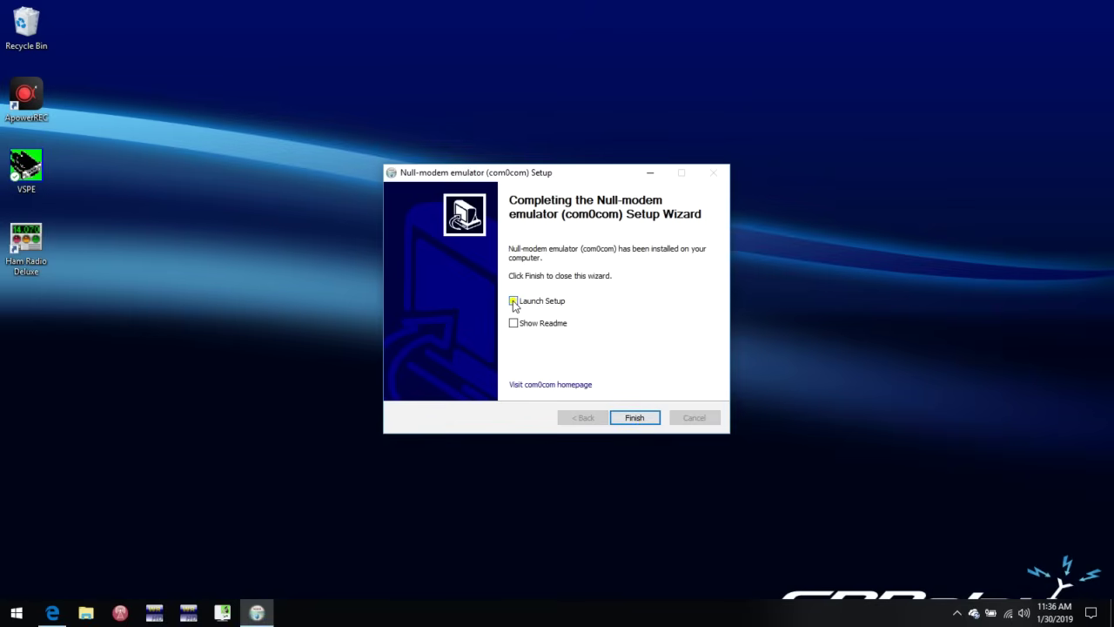
{"action": "left_click", "coordinate": [636, 419]}
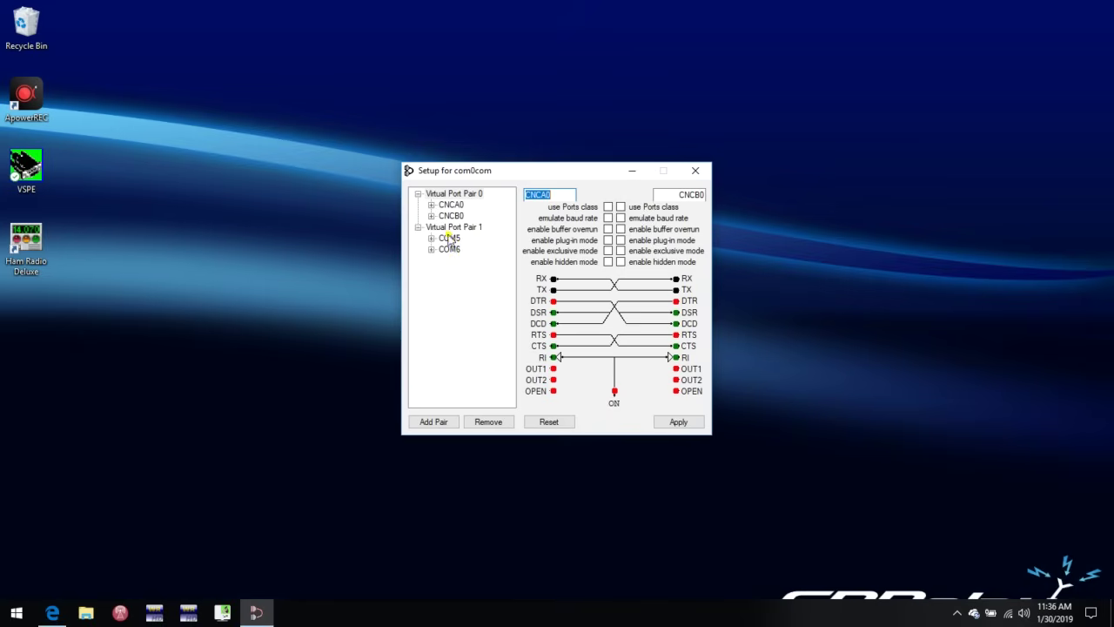
- Apply Virtual Port Pair 1 with ports COM5 and COM6, and close the com0com setup window
{"action": "left_click", "coordinate": [449, 227]}
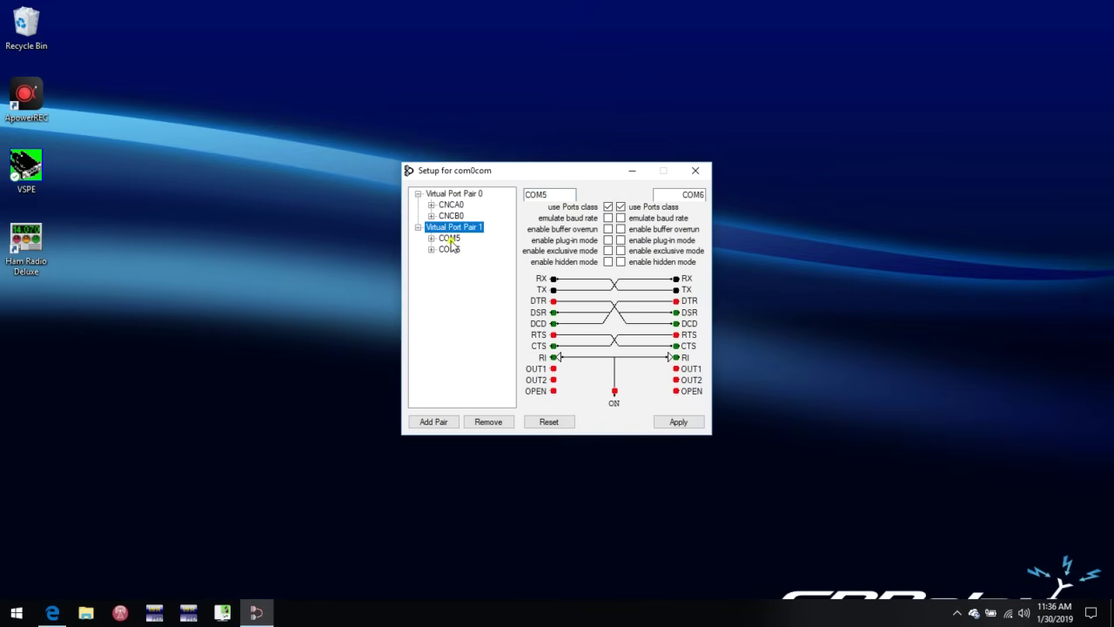
{"action": "left_click", "coordinate": [673, 424]}
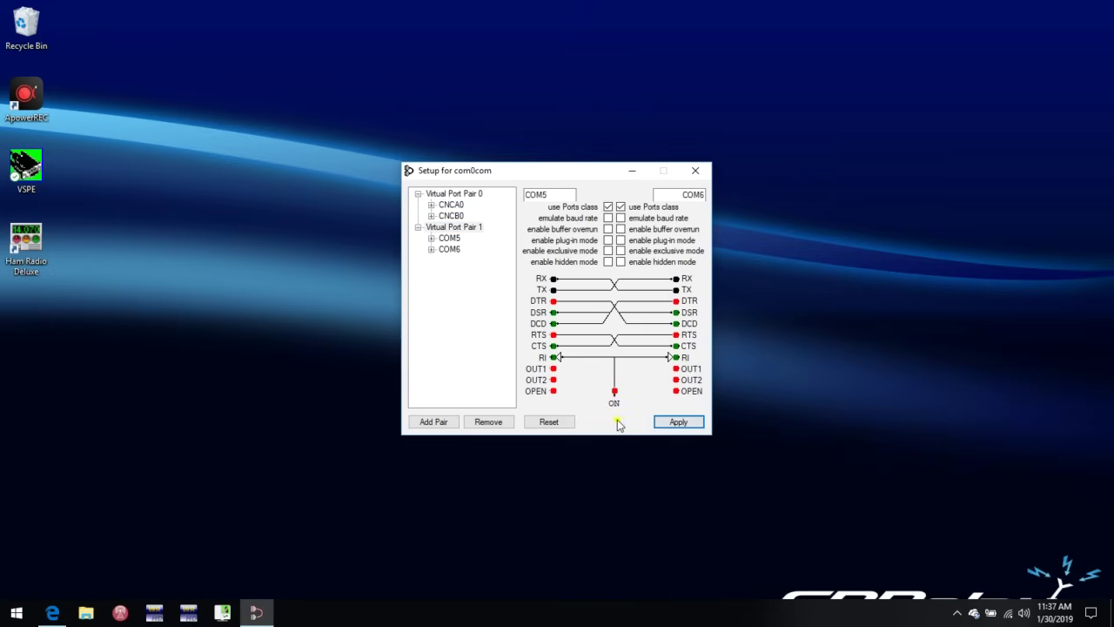
{"action": "left_click", "coordinate": [696, 172]}
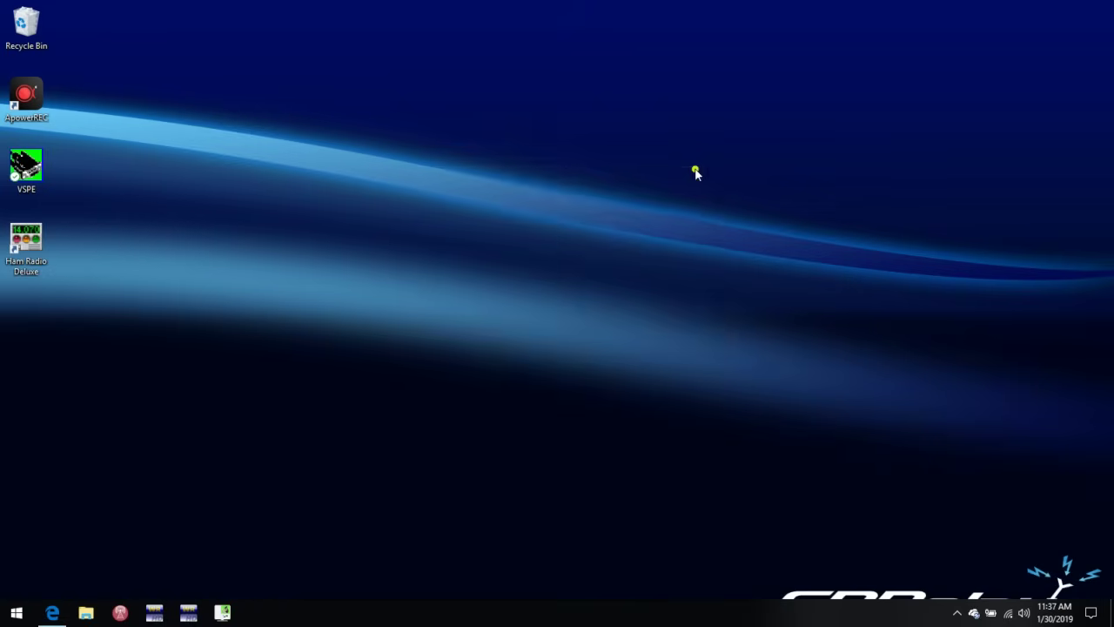
- Check in Device Manager which serial ports are listed under Ports (COM & LPT), and close it
{"action": "right_click", "coordinate": [17, 611]}
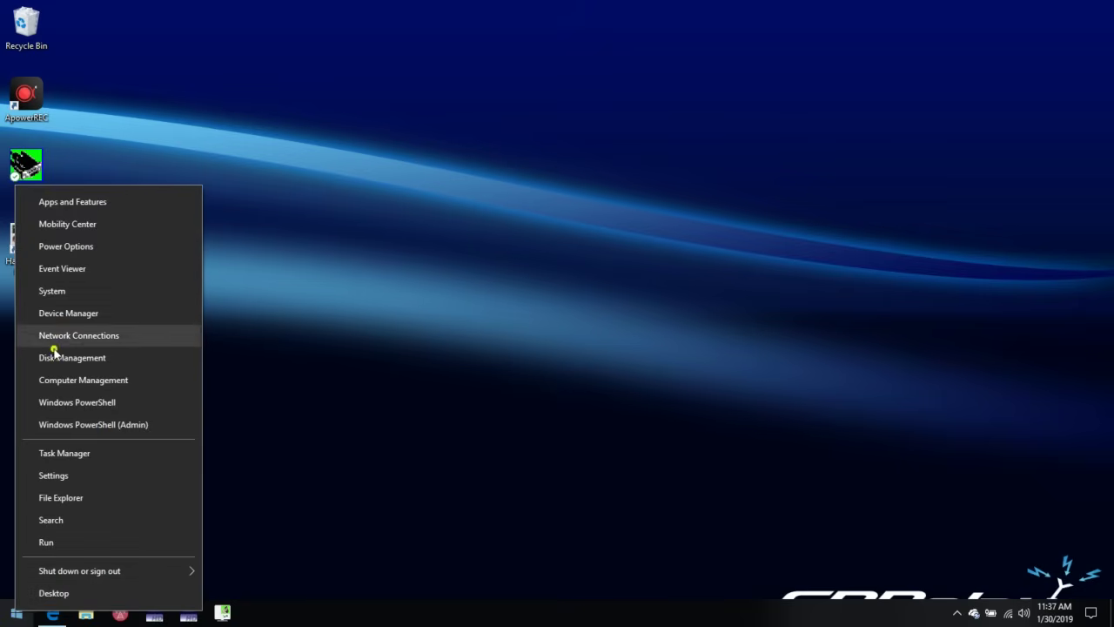
{"action": "left_click", "coordinate": [65, 315]}
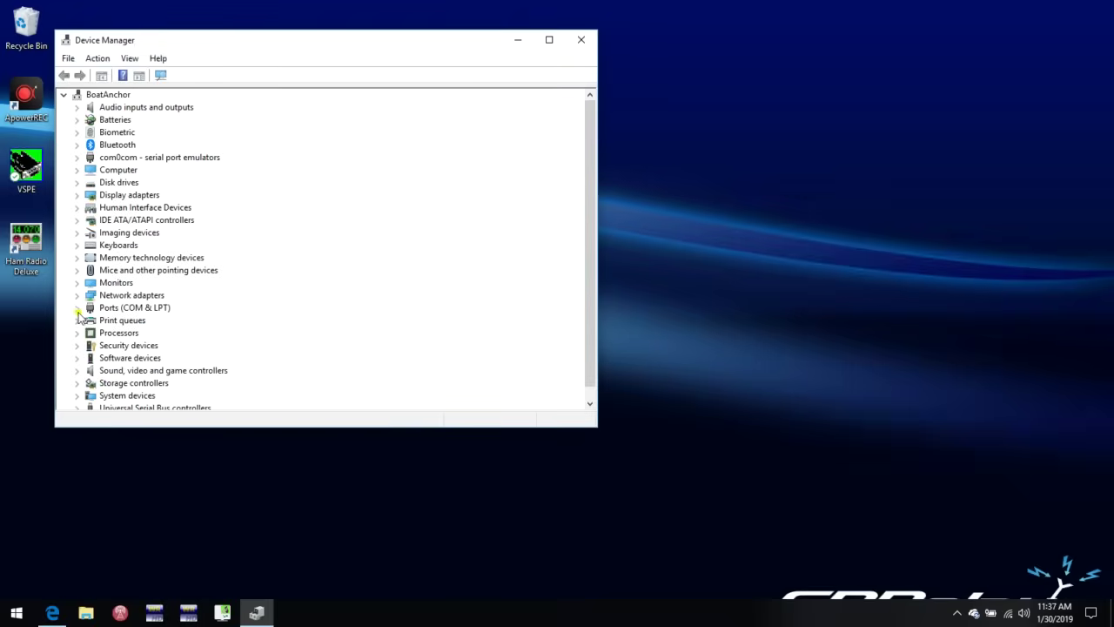
{"action": "left_click", "coordinate": [77, 309]}
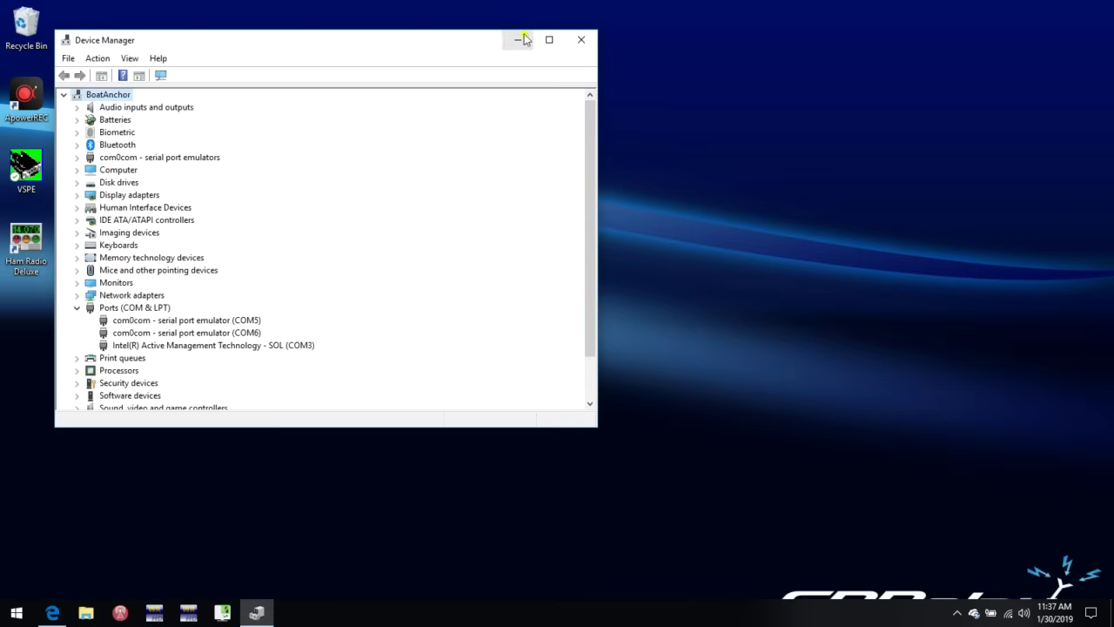
{"action": "left_click", "coordinate": [581, 40]}
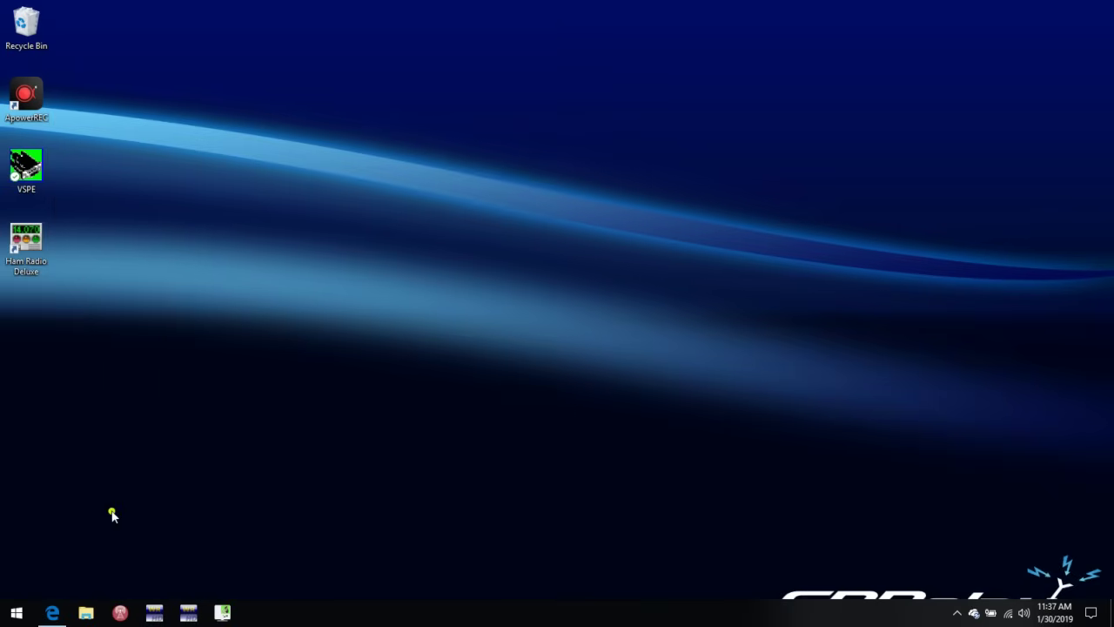
- Launch SDRuno and bring its RX Control window into focus
{"action": "left_click", "coordinate": [16, 615]}
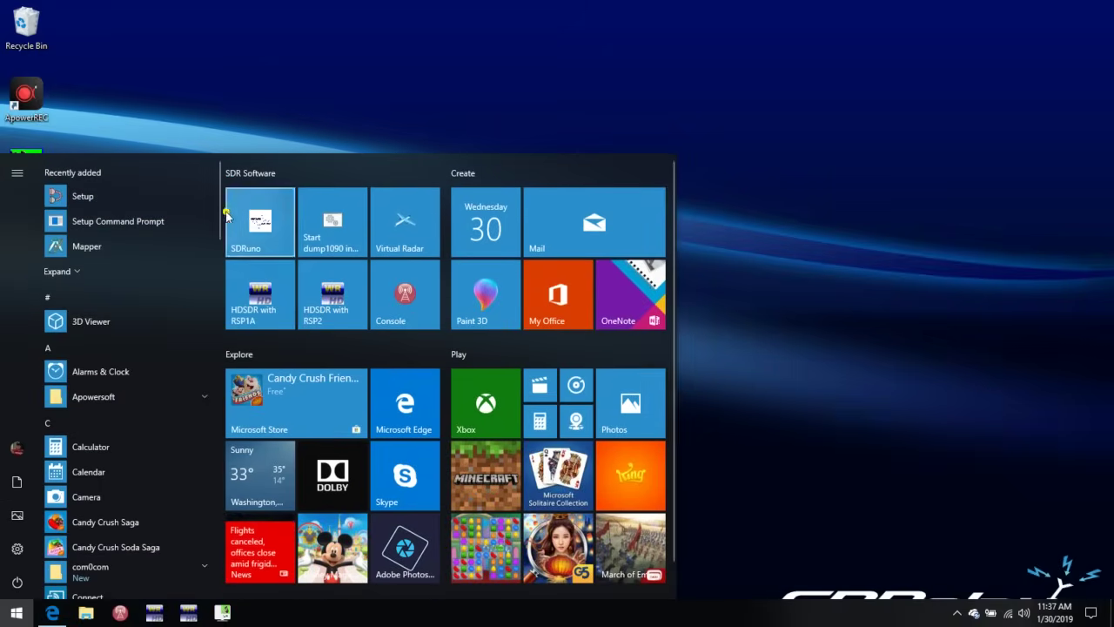
{"action": "left_click", "coordinate": [249, 222]}
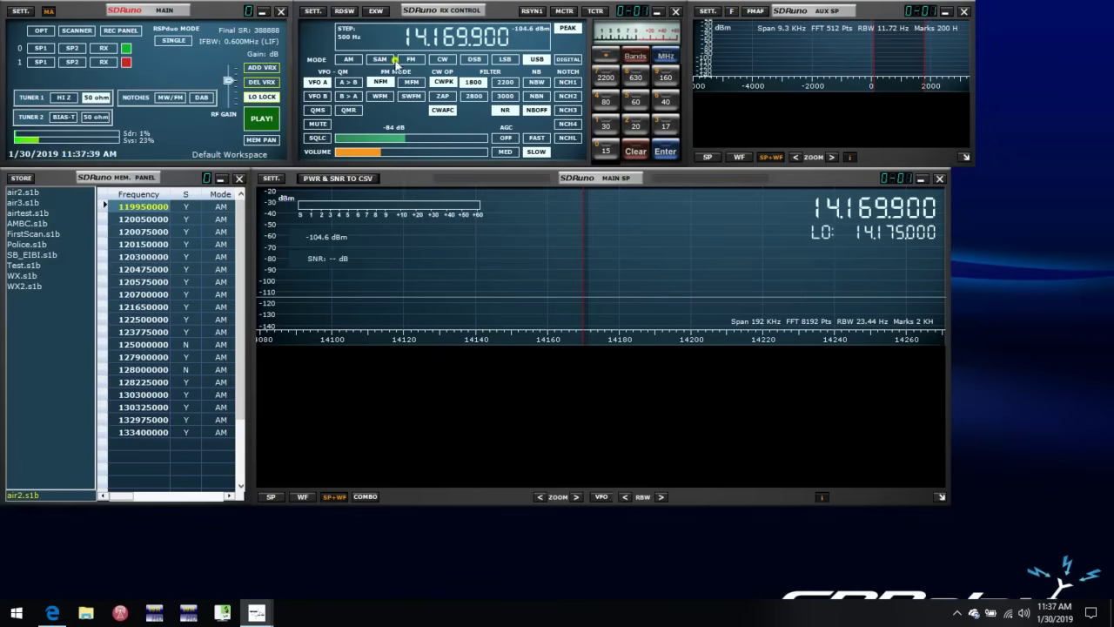
{"action": "left_click", "coordinate": [431, 12]}
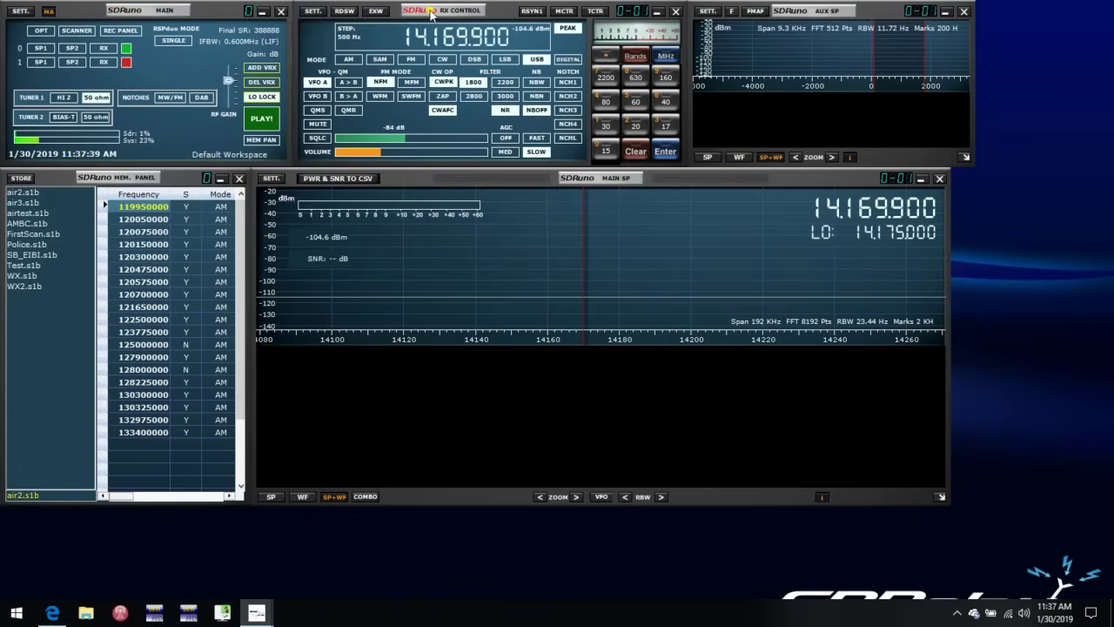
- Set the receiver's CAT COM device to COM5, enable and connect it, and close the RX settings
{"action": "left_click", "coordinate": [311, 15]}
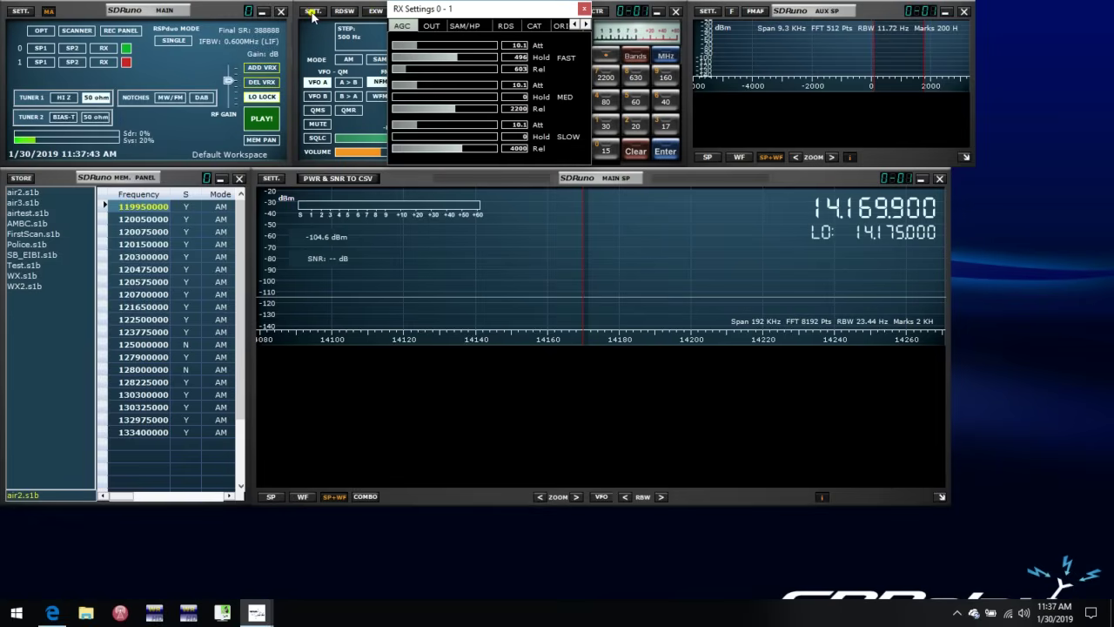
{"action": "left_click", "coordinate": [534, 26]}
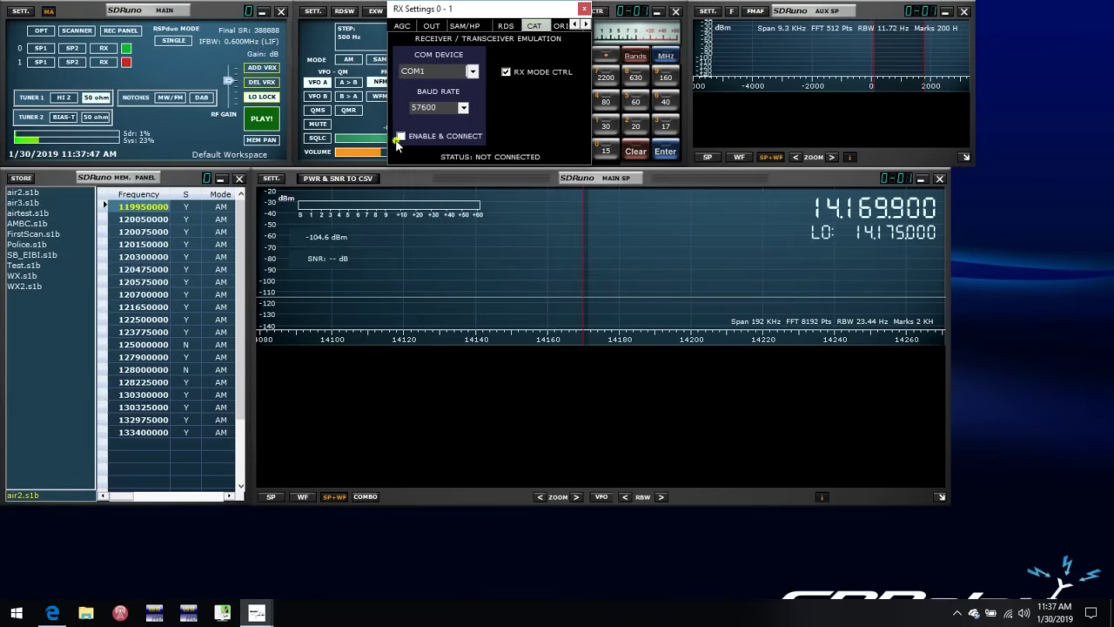
{"action": "left_click", "coordinate": [472, 71]}
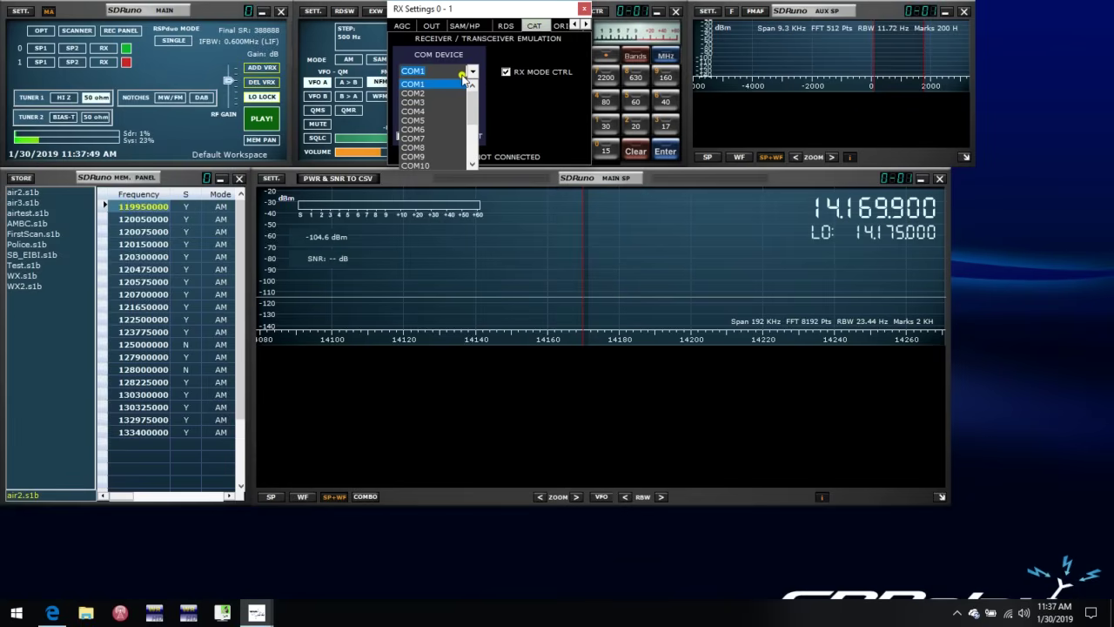
{"action": "left_click", "coordinate": [430, 119]}
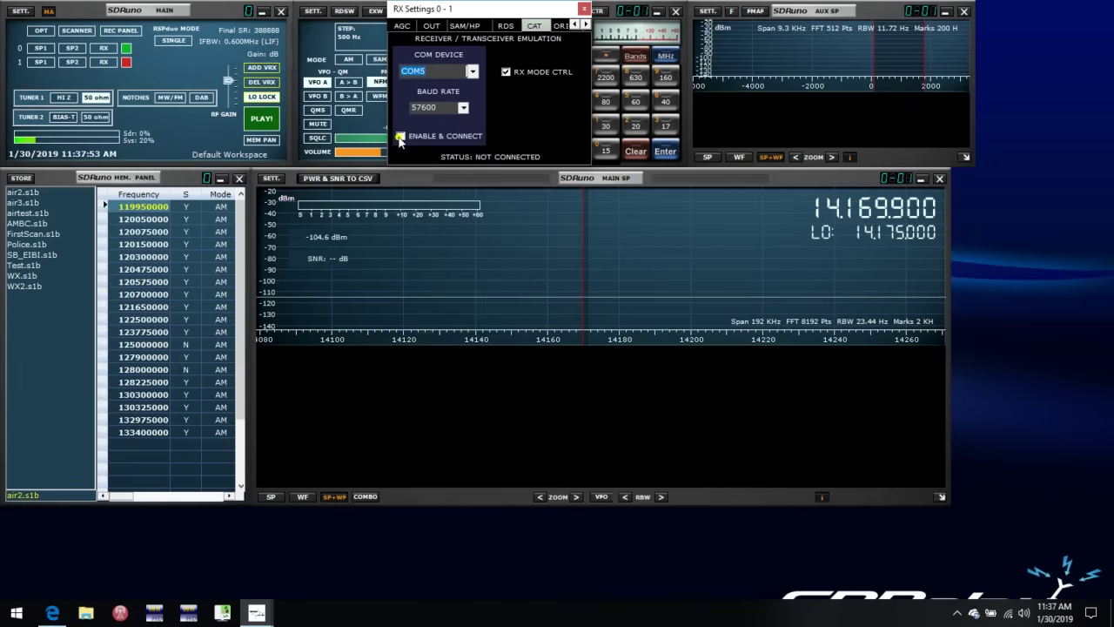
{"action": "left_click", "coordinate": [402, 138]}
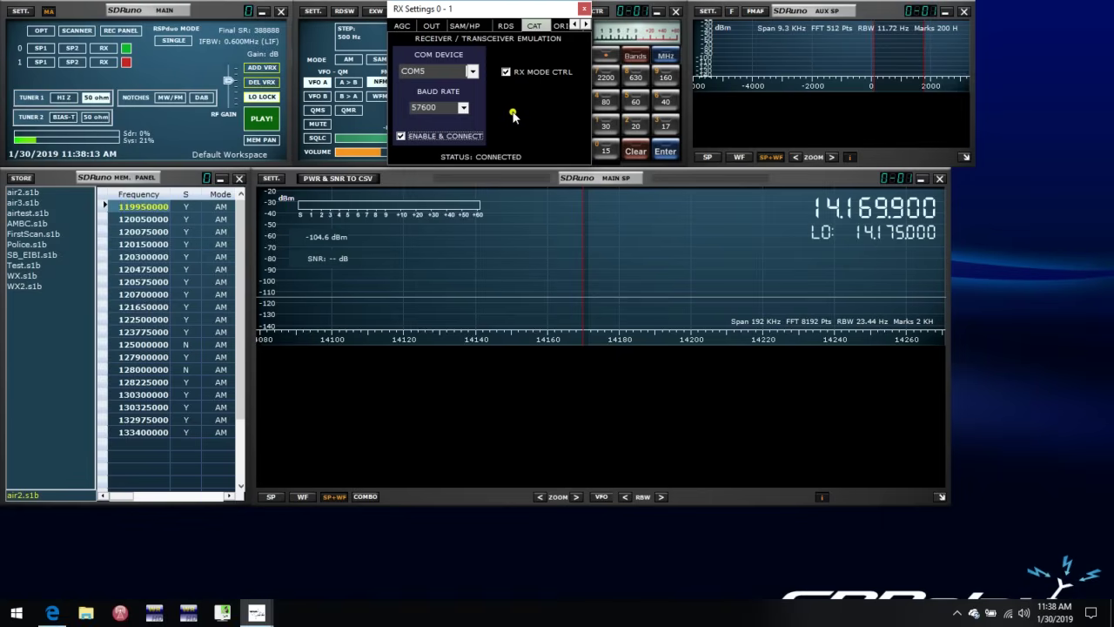
{"action": "left_click", "coordinate": [584, 8]}
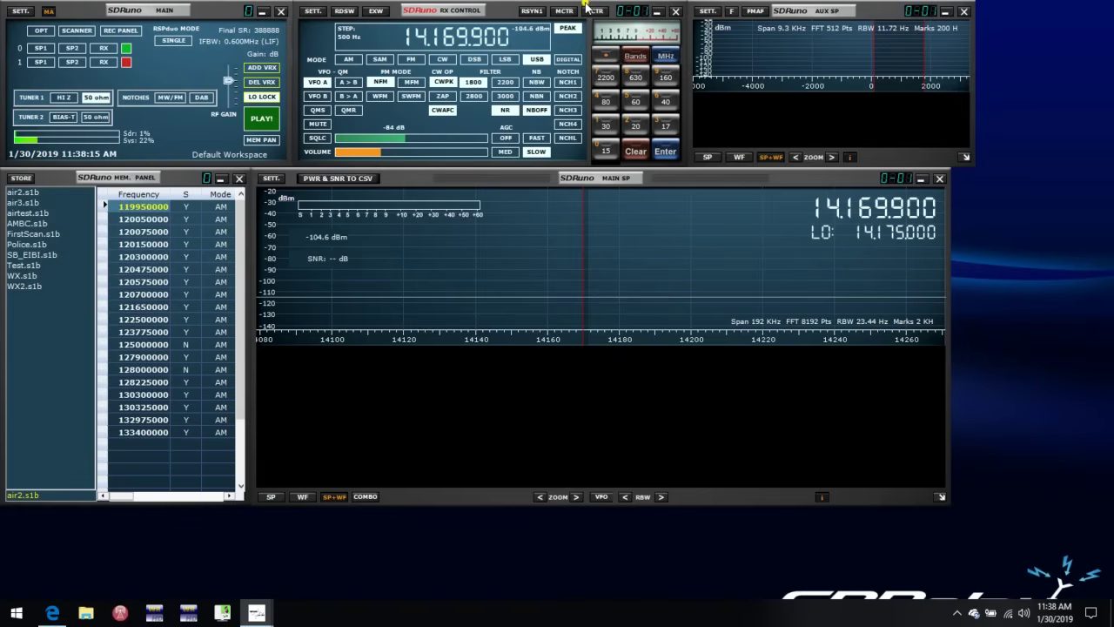